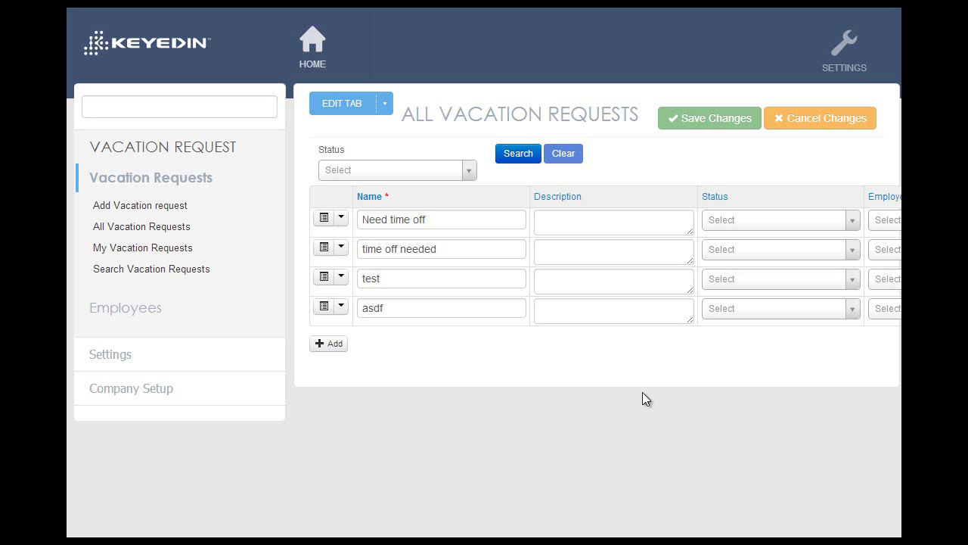
- Open the Manager role for editing from Settings > Administration > Roles
left_click(843, 61)
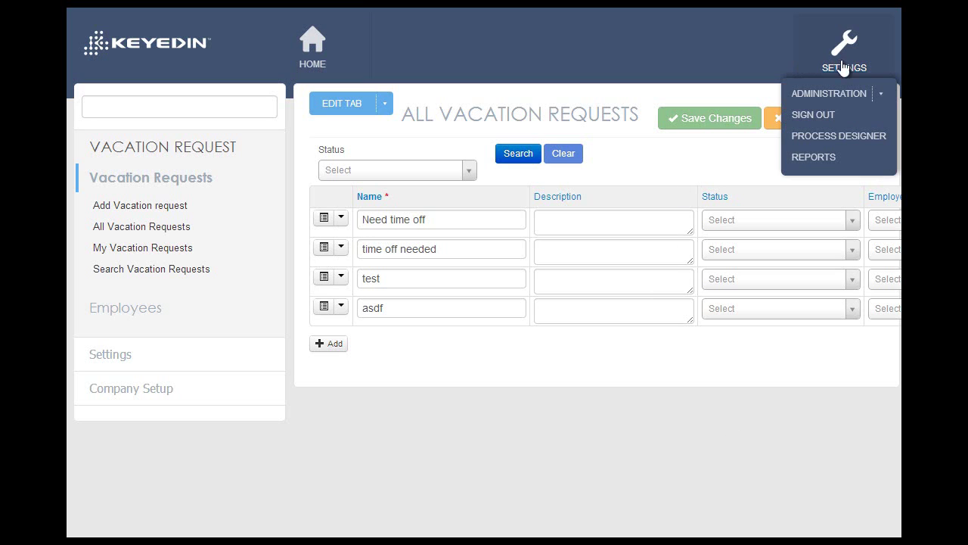
mouse_move(831, 104)
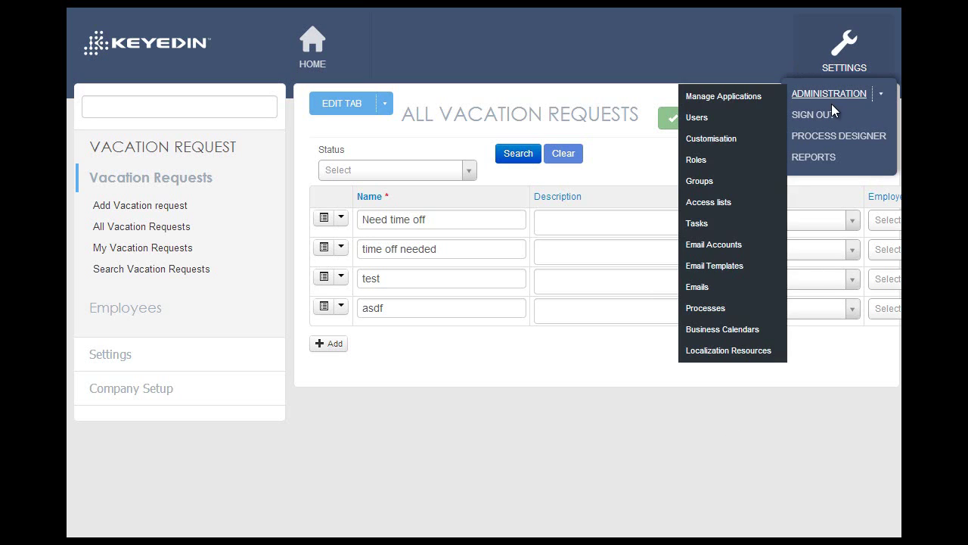
left_click(708, 161)
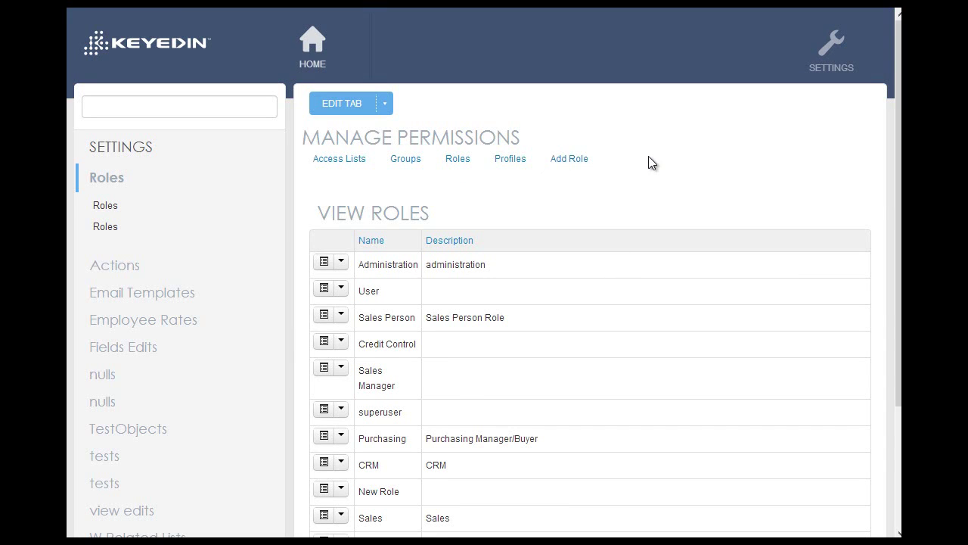
scroll(655, 151, "down", 2)
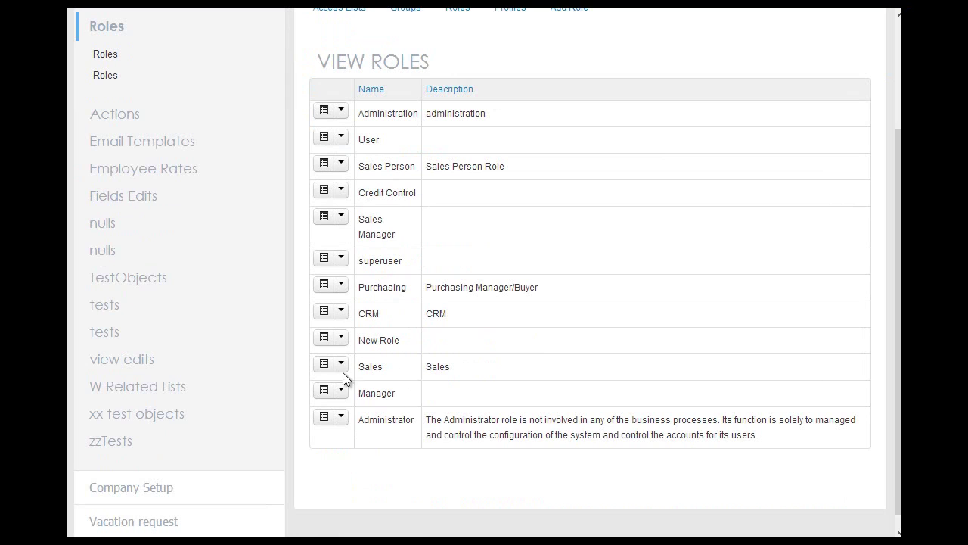
left_click(342, 392)
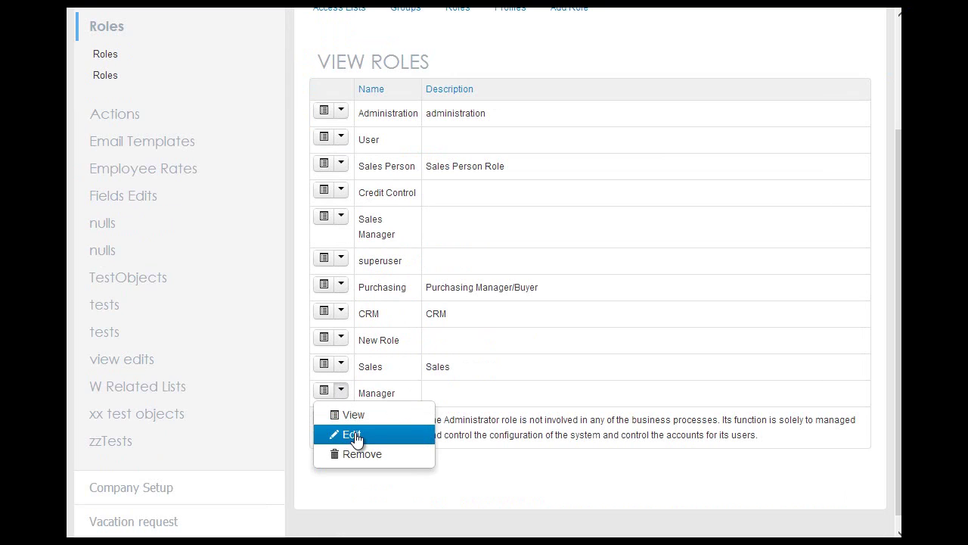
left_click(354, 434)
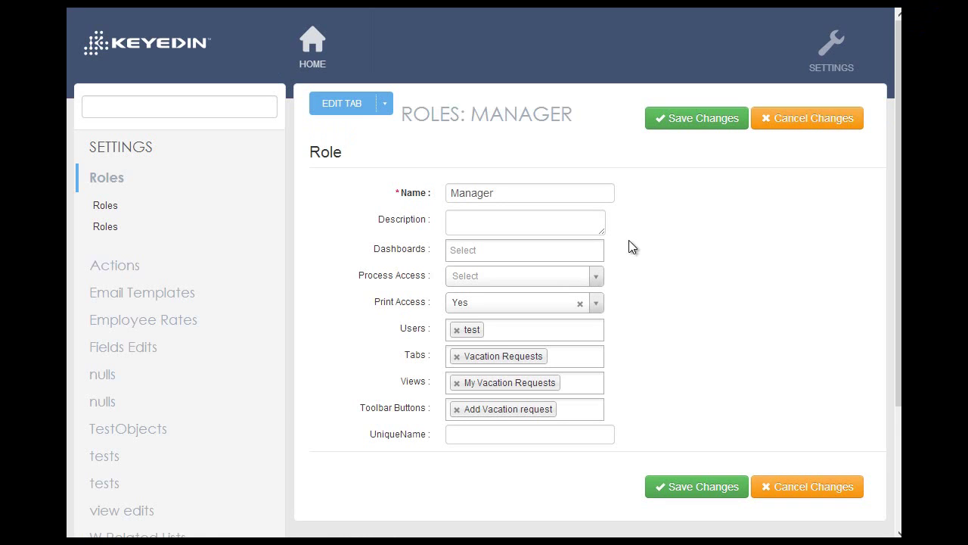
- Add the Sales Analysis dashboard to the Manager role
scroll(645, 200, "down", 2)
scroll(575, 125, "up", 2)
left_click(516, 249)
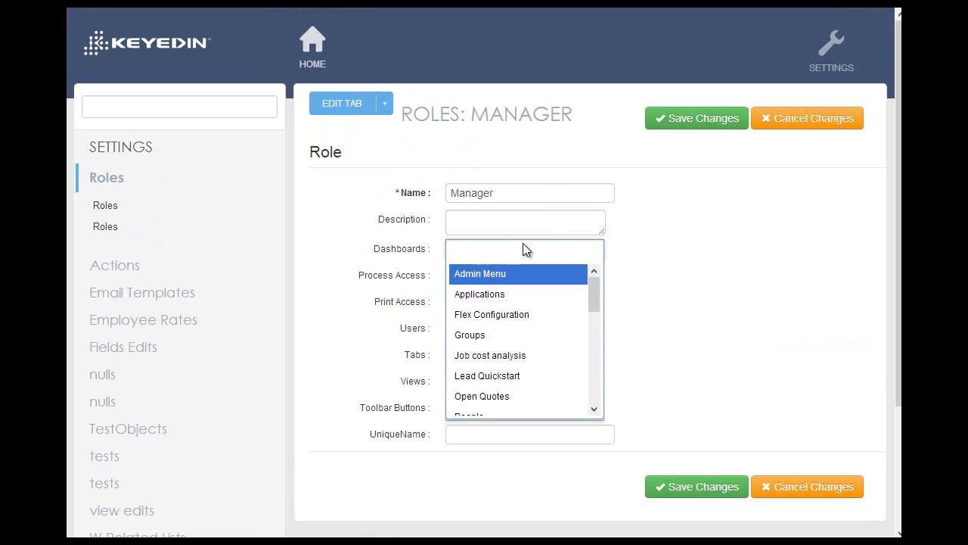
type("s Ana")
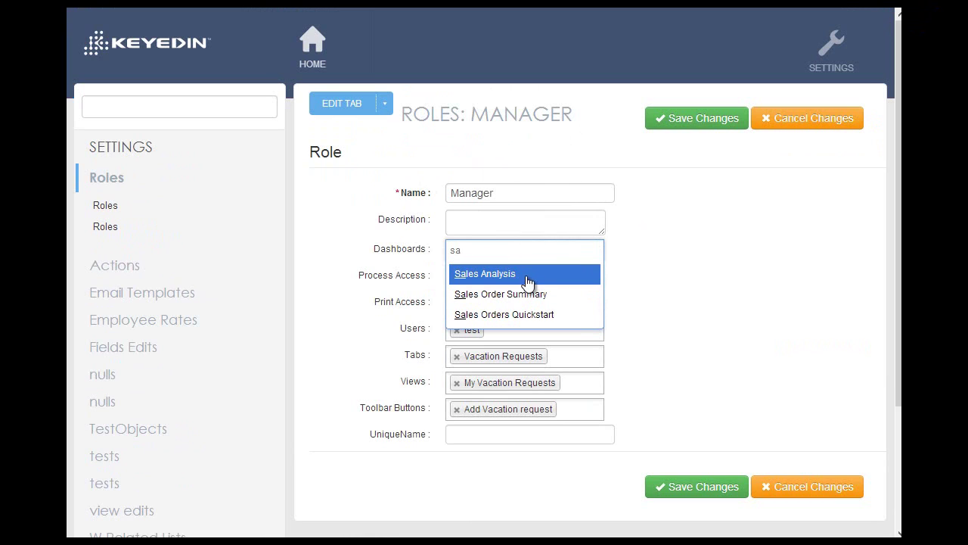
left_click(529, 277)
left_click(666, 232)
- Set both Process Access and Print Access to No
scroll(575, 212, "down", 1)
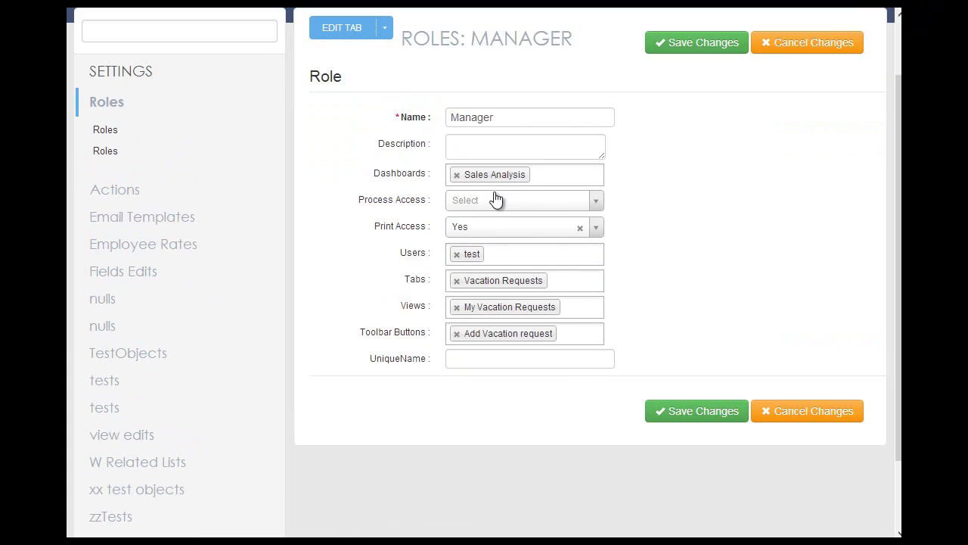
left_click(503, 201)
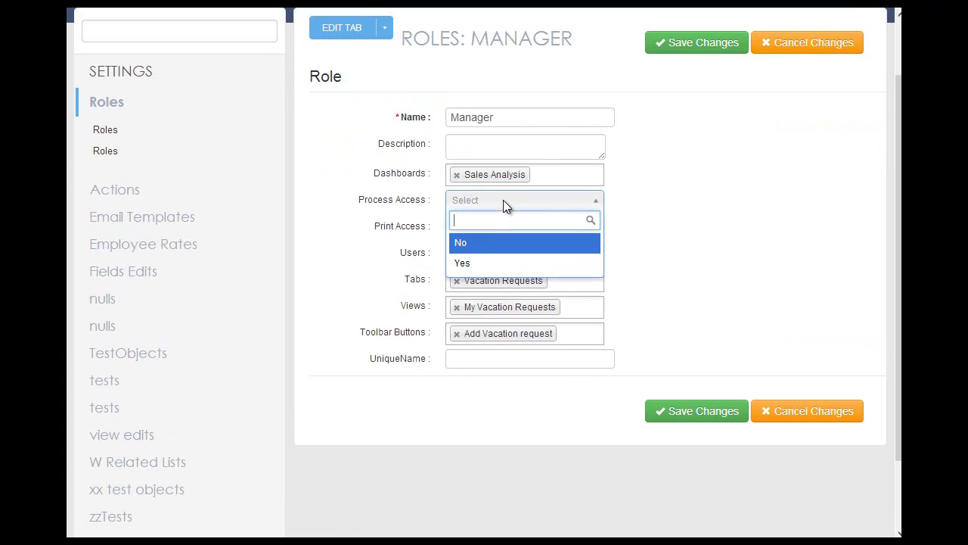
left_click(539, 242)
left_click(529, 232)
left_click(488, 269)
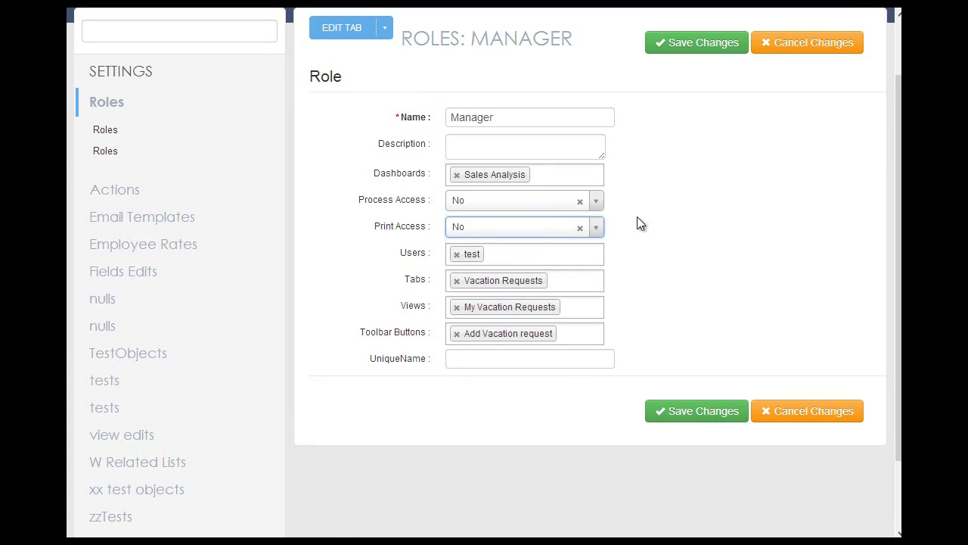
- Set the role's users to test and Admin
left_click(457, 255)
type("t")
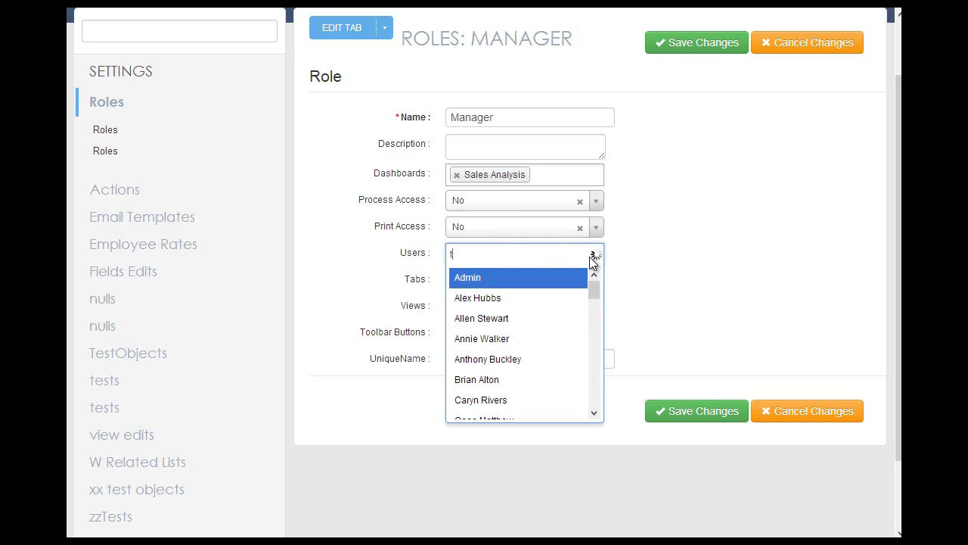
type("est")
left_click(530, 279)
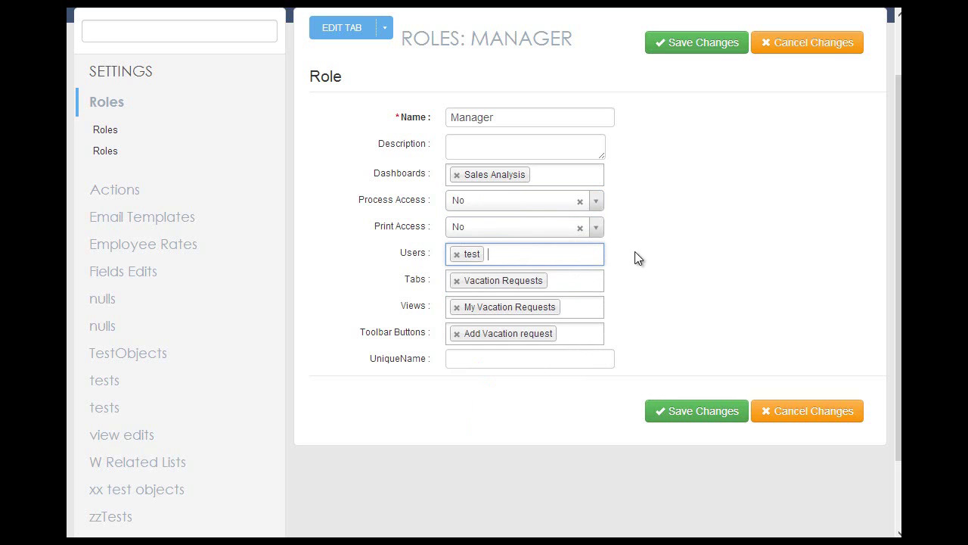
type("admi")
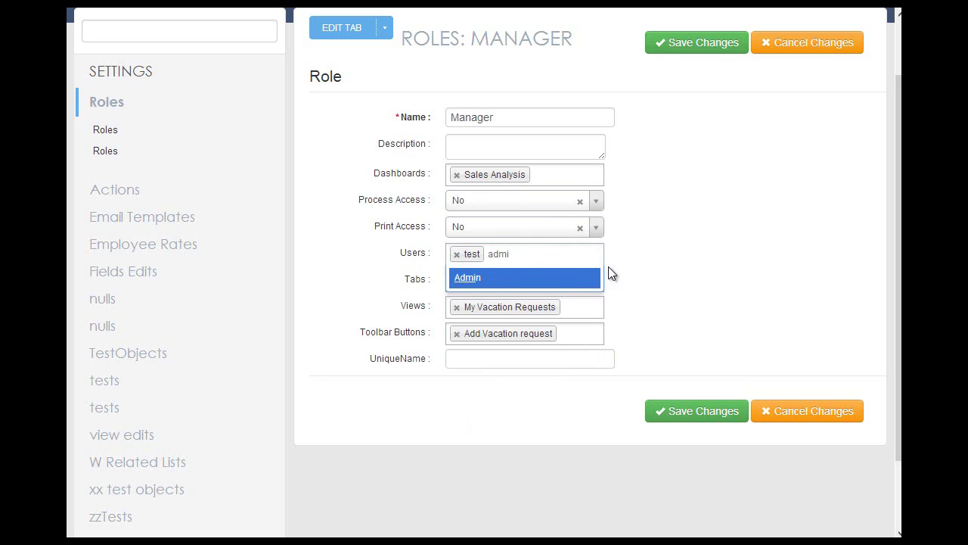
key("Return")
left_click(658, 258)
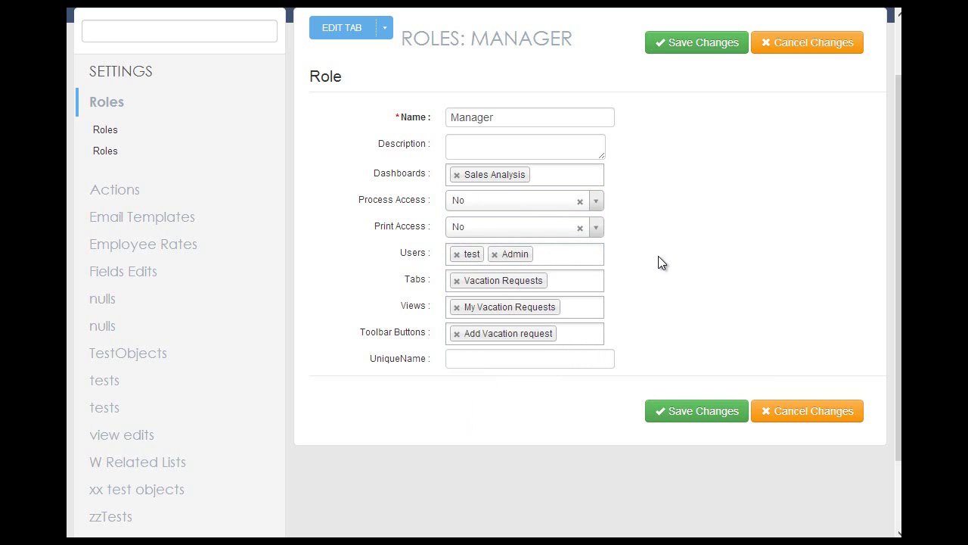
- Add the Employees tab and save the Manager role changes
left_click(574, 281)
type("ests Emp")
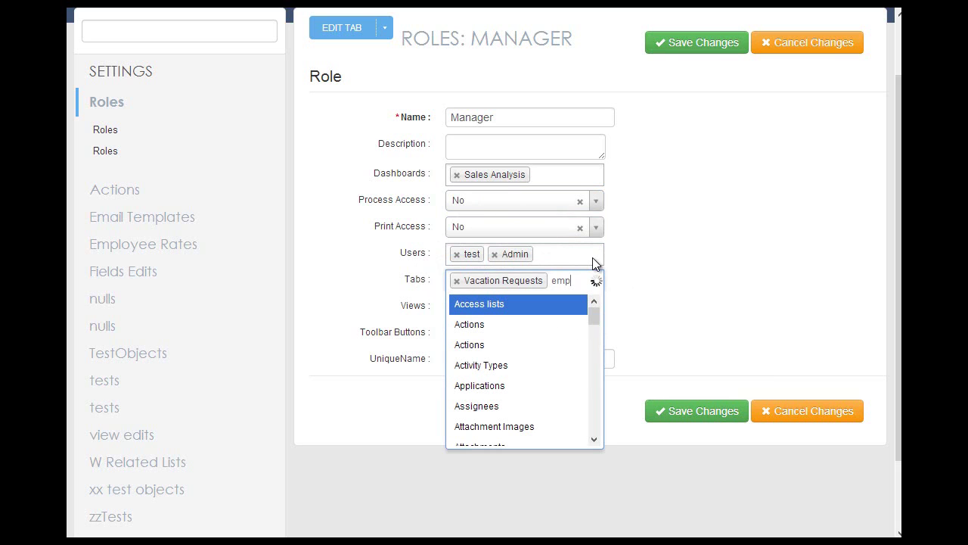
type("loy")
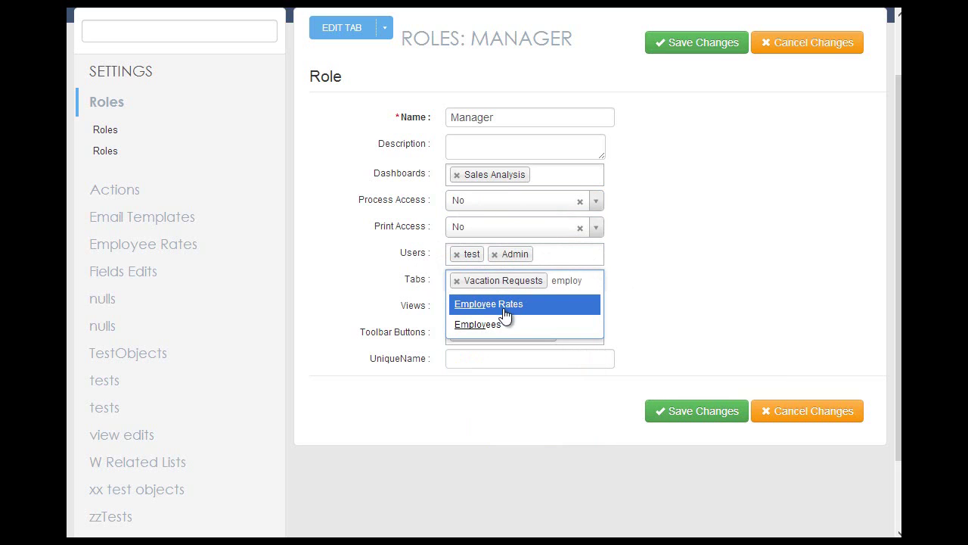
left_click(521, 328)
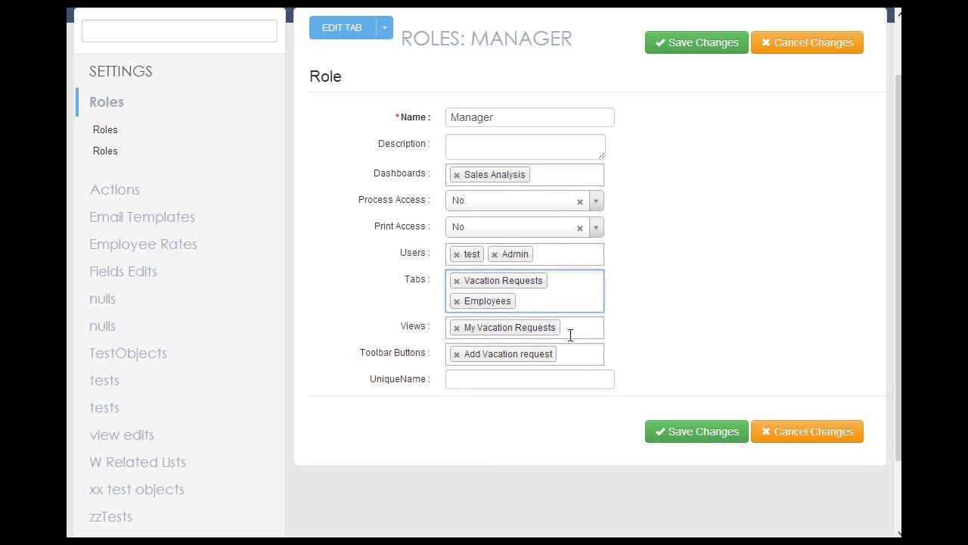
left_click(668, 297)
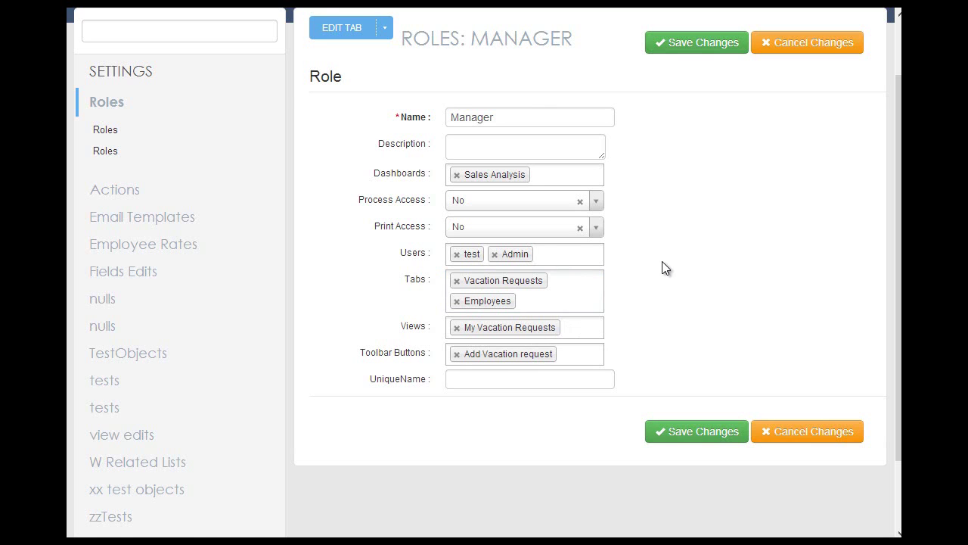
scroll(661, 261, "up", 1)
left_click(685, 125)
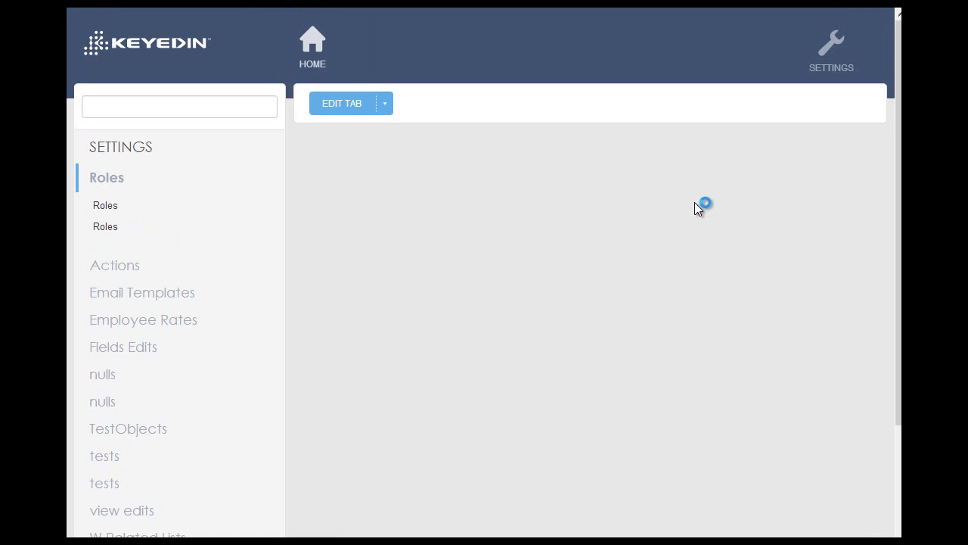
- Sign out of the admin account and sign back in as the test user with its password
left_click(828, 53)
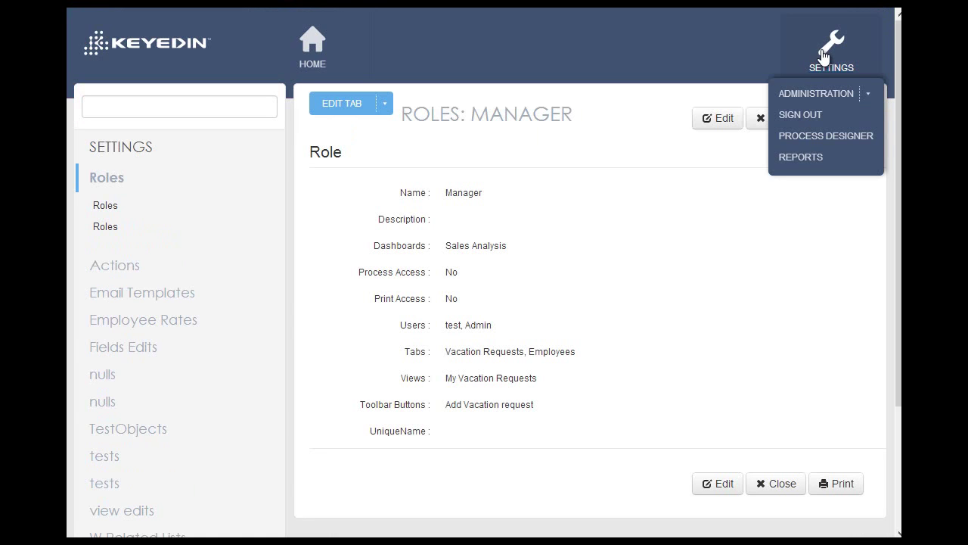
left_click(800, 115)
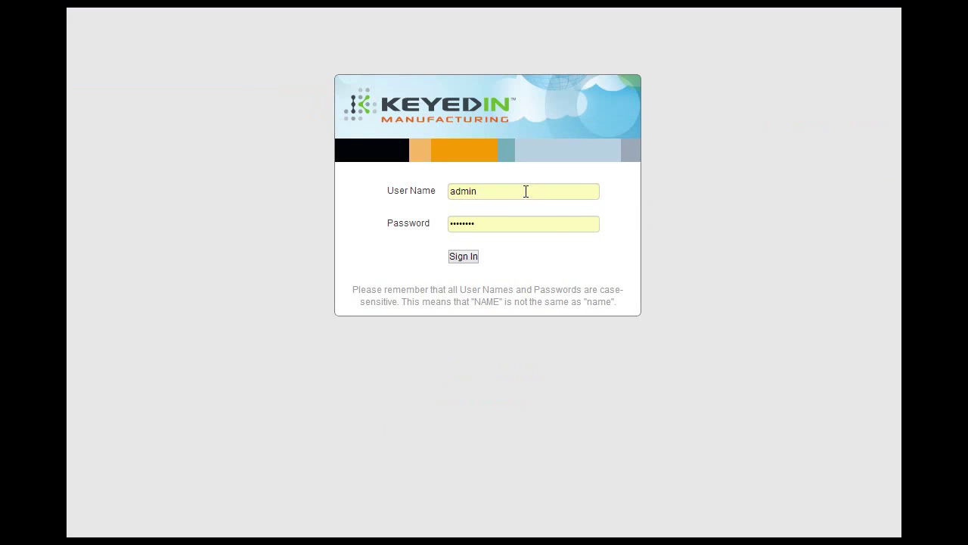
left_click_drag(525, 189, 437, 187)
key("BackSpace")
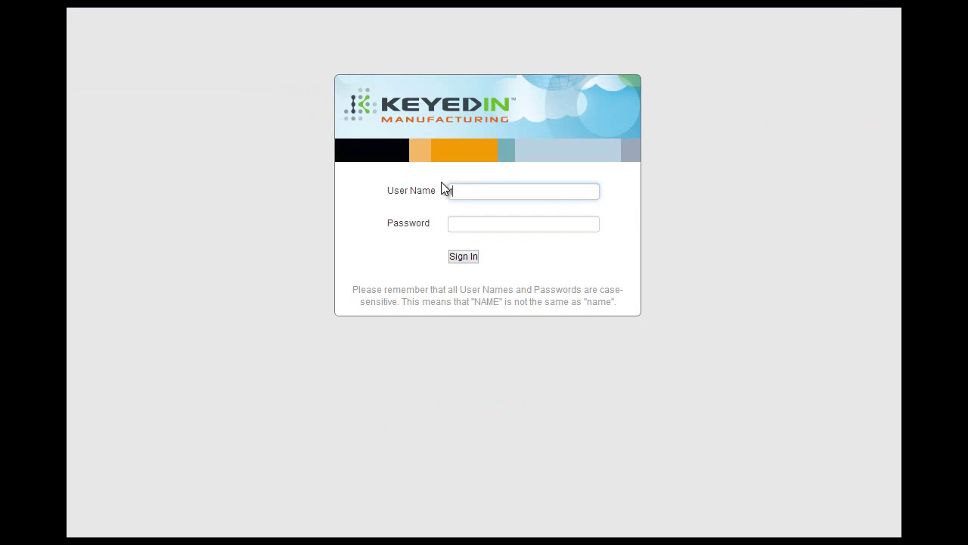
type("test")
key("Tab")
type("test1234")
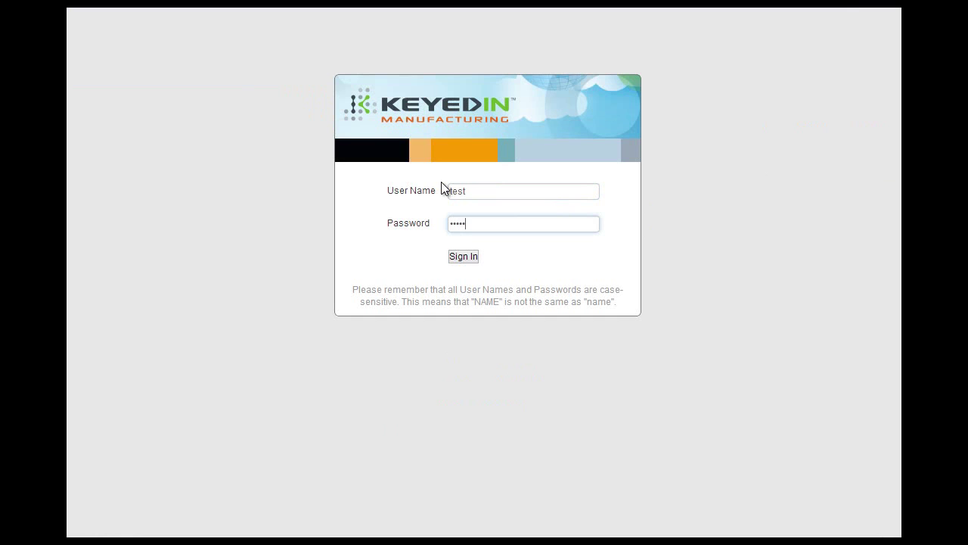
left_click(462, 257)
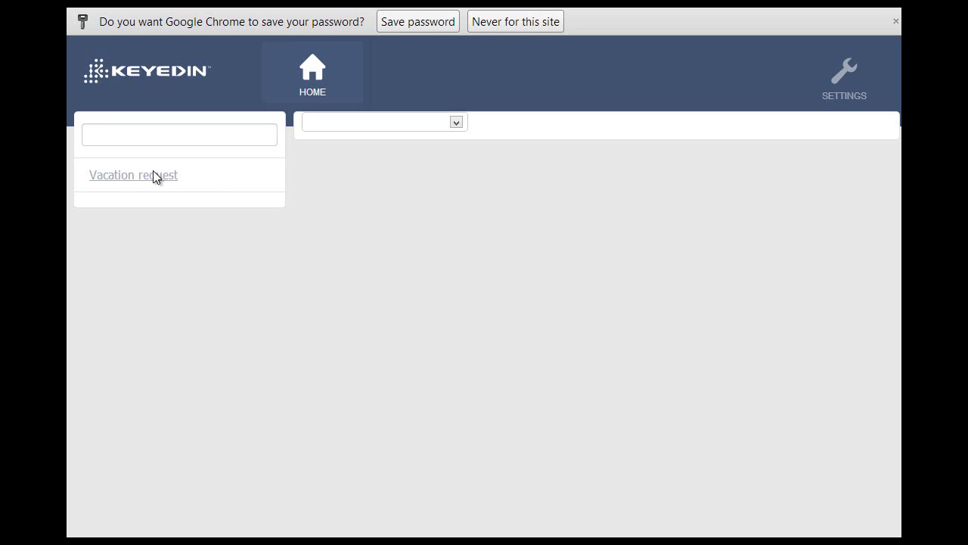
- Expand the Vacation request application and its Vacation Requests section
left_click(210, 177)
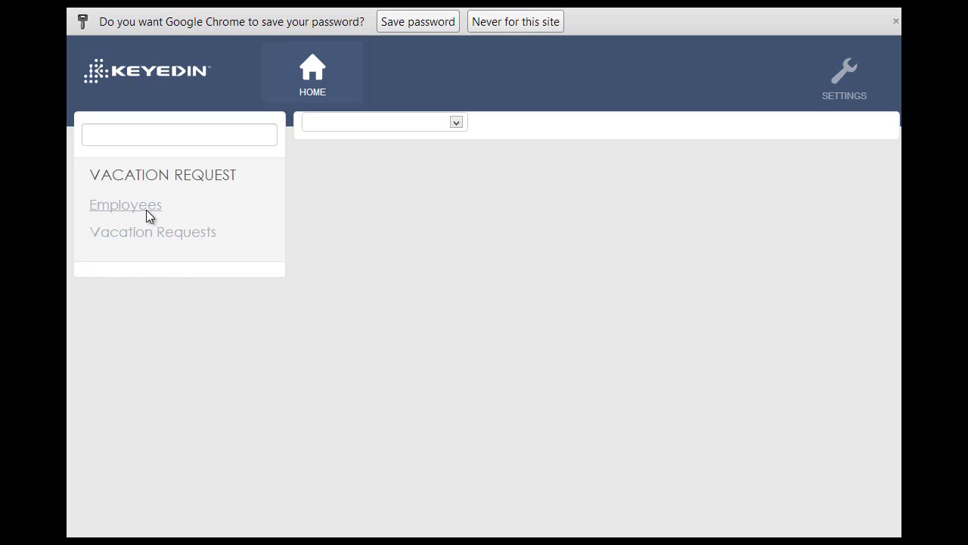
left_click(194, 229)
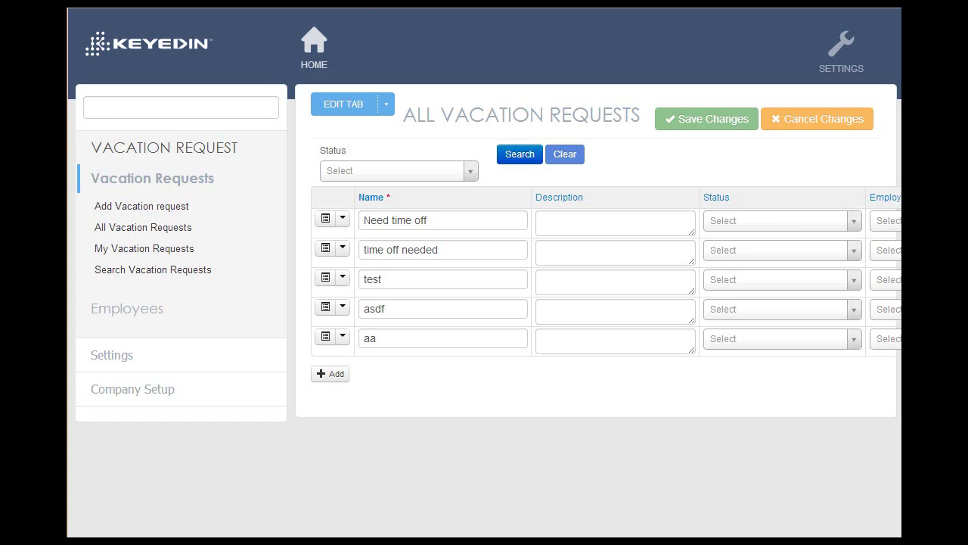
- In the Vacation Requests tab settings, keep ACL Managed set to Yes
mouse_move(343, 104)
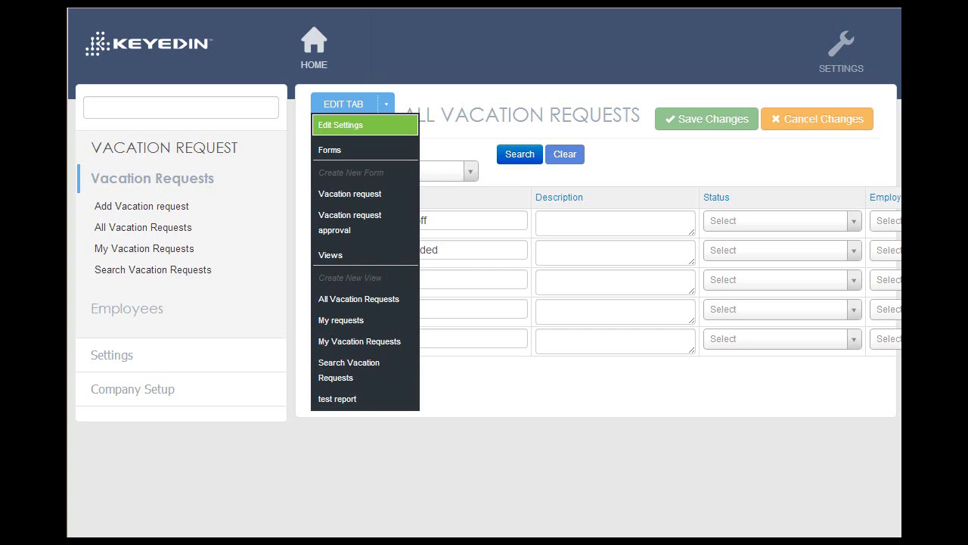
left_click(365, 125)
scroll(590, 272, "down", 5)
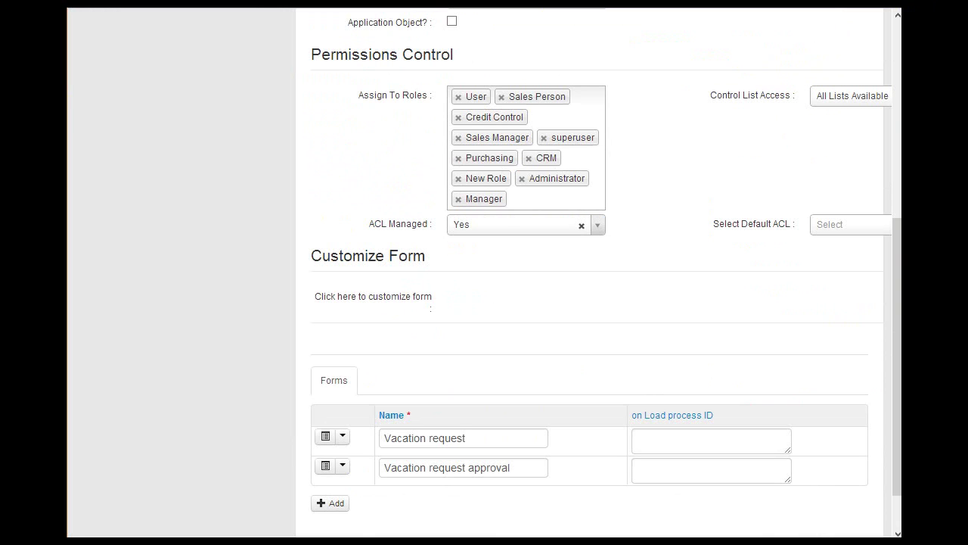
left_click(593, 224)
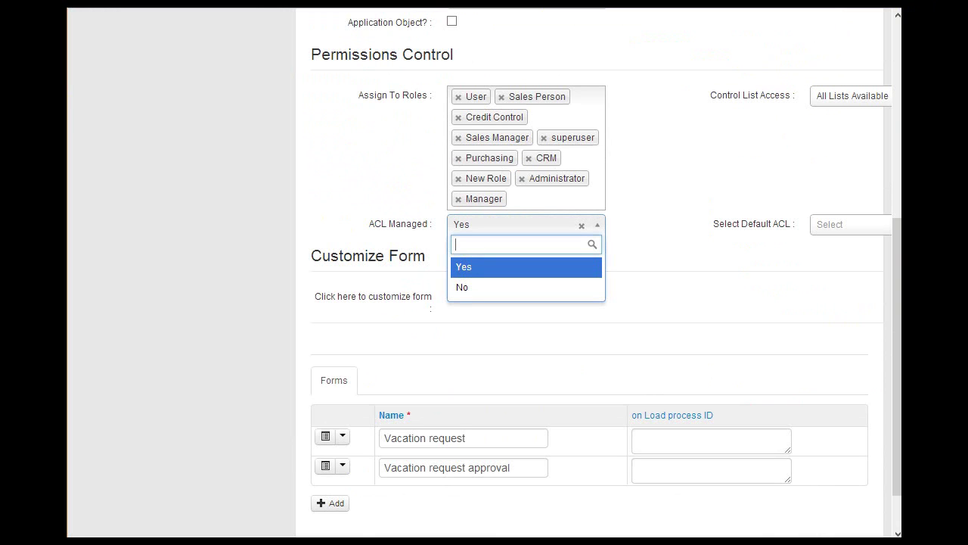
key("Return")
scroll(484, 303, "up", 5)
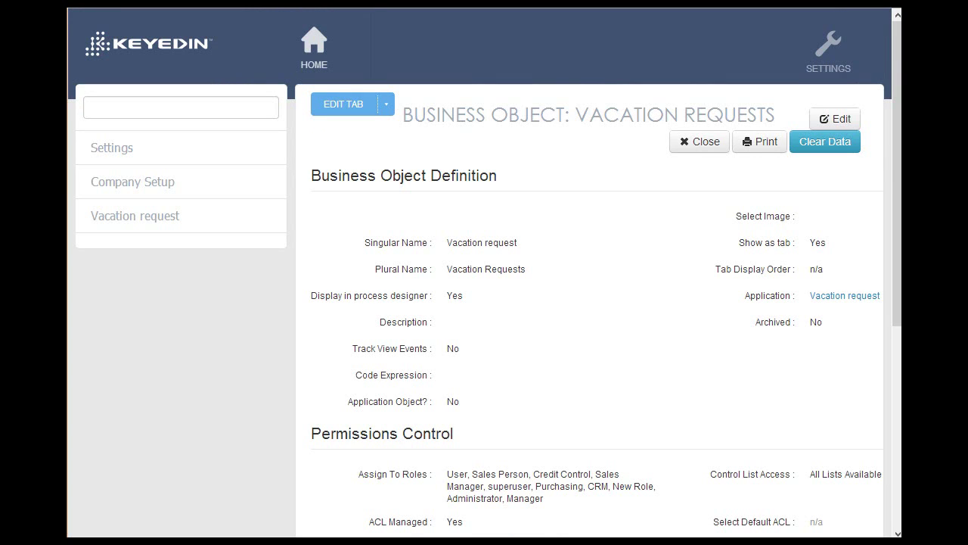
left_click(828, 49)
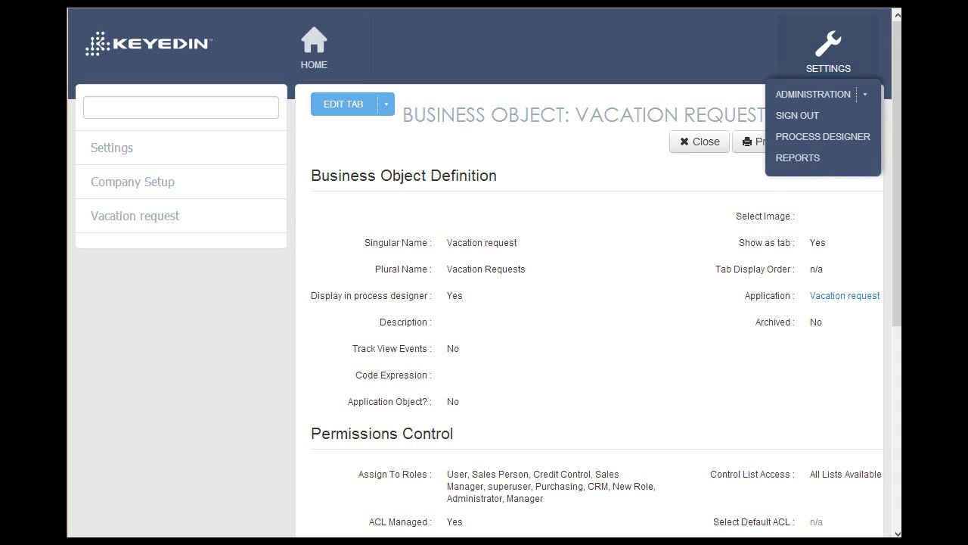
- Create an Open access list named 'Vacation read only' and open it for editing
mouse_move(813, 94)
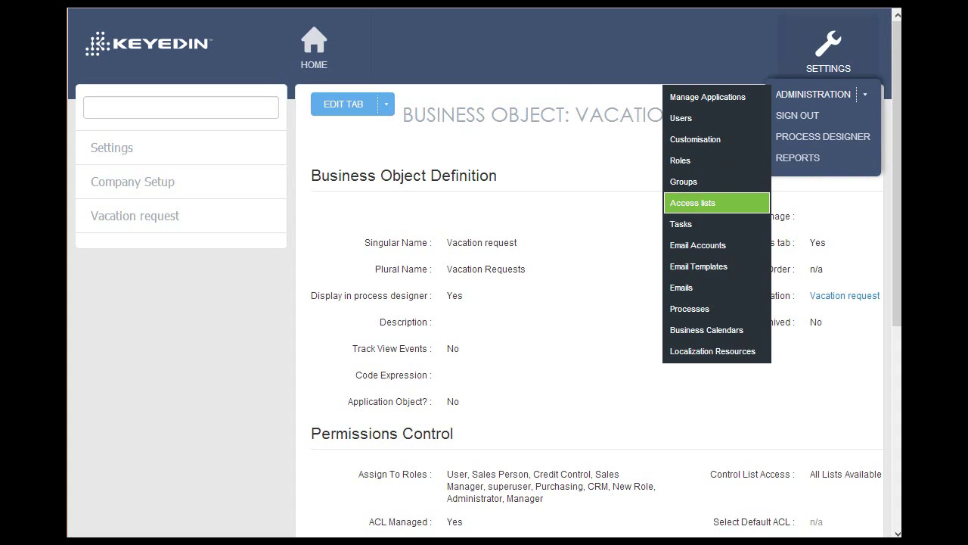
left_click(693, 202)
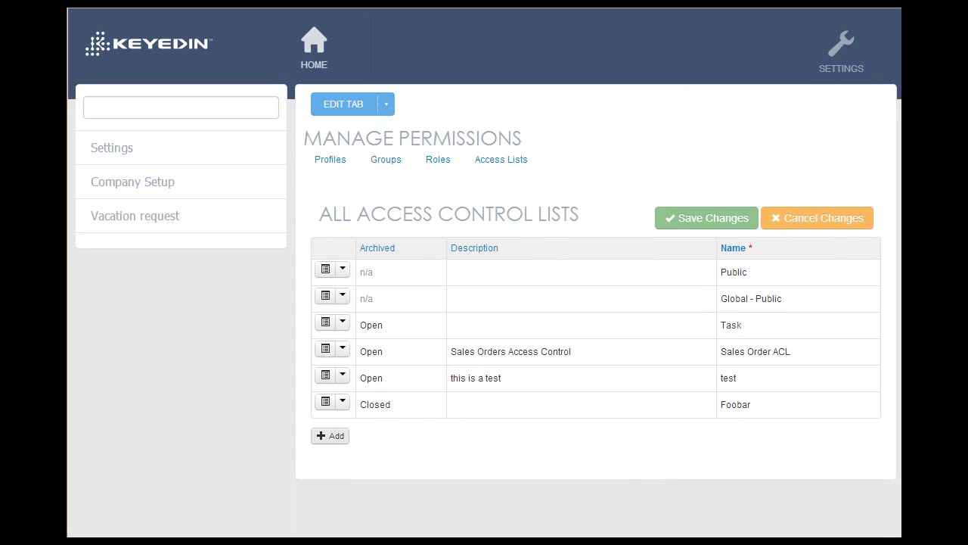
left_click(330, 436)
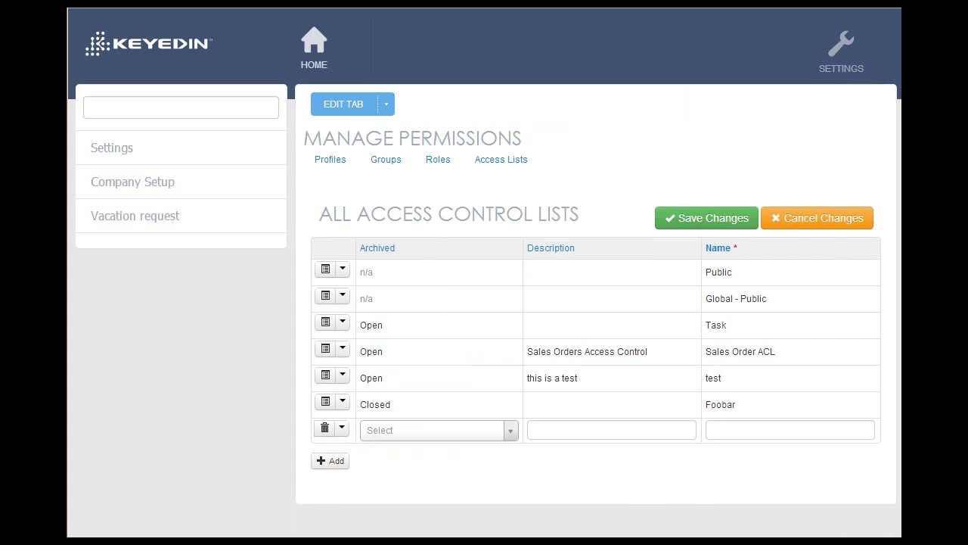
left_click(438, 430)
key("Return")
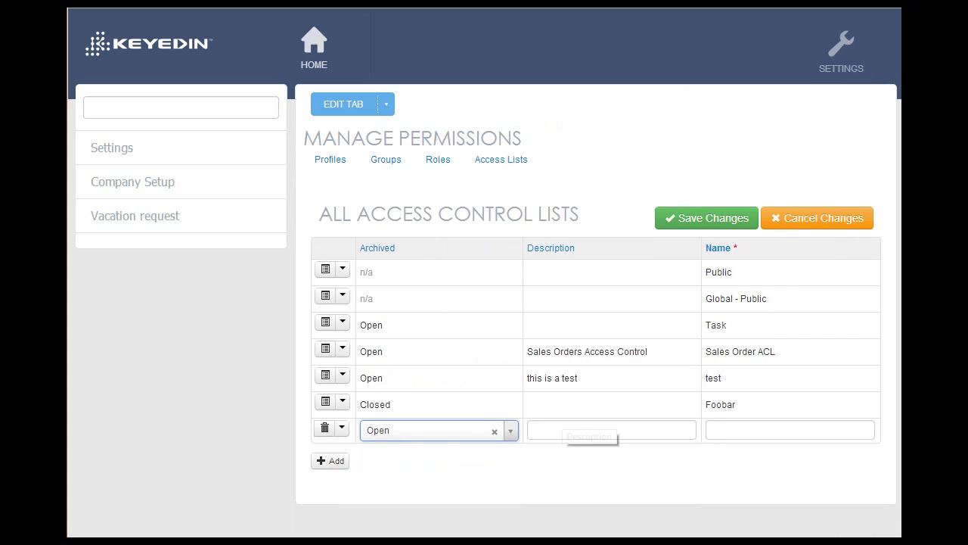
left_click(790, 429)
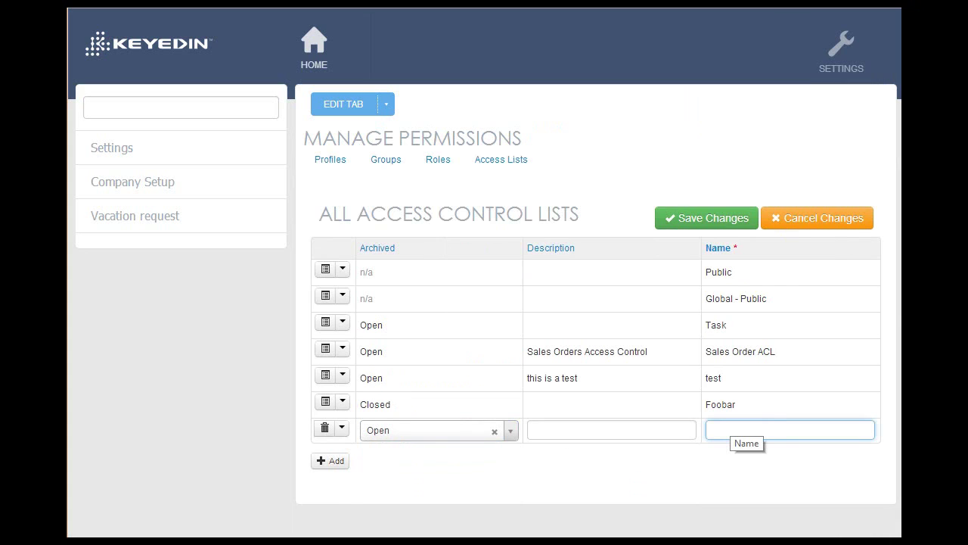
type("Vacation")
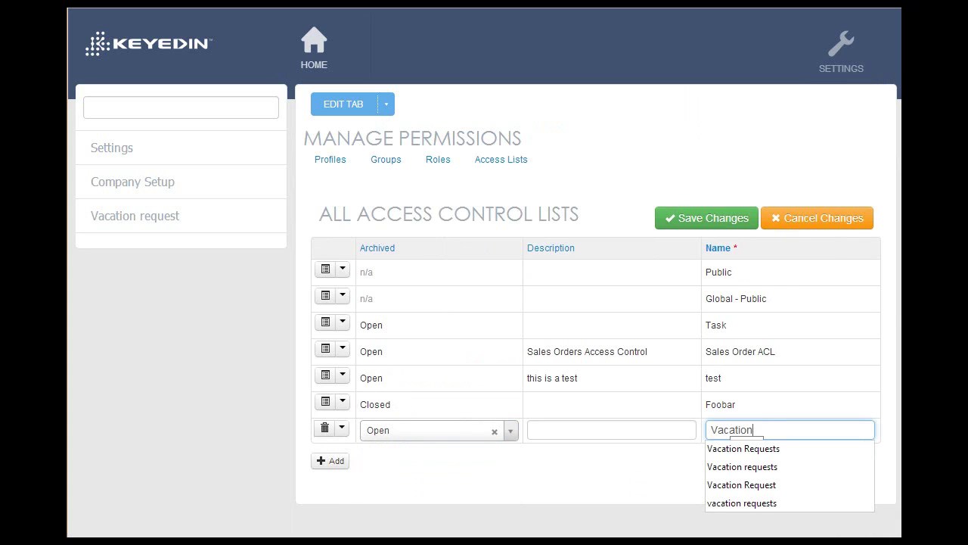
type(" reqd only")
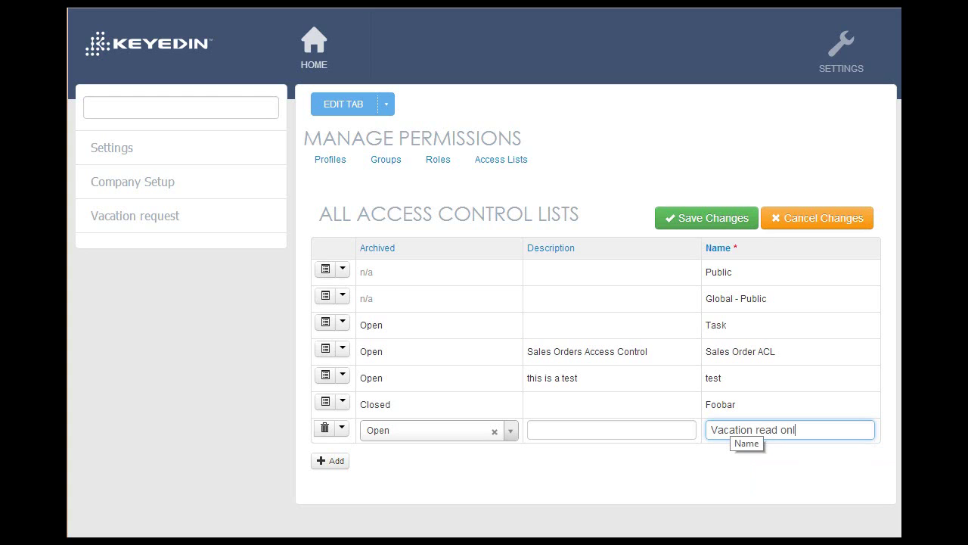
key("Tab")
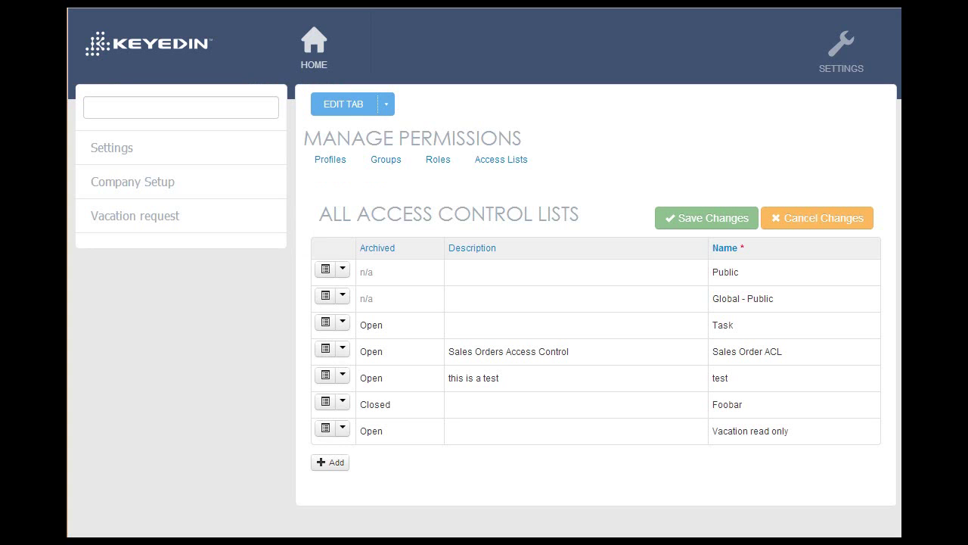
left_click(341, 427)
left_click(353, 471)
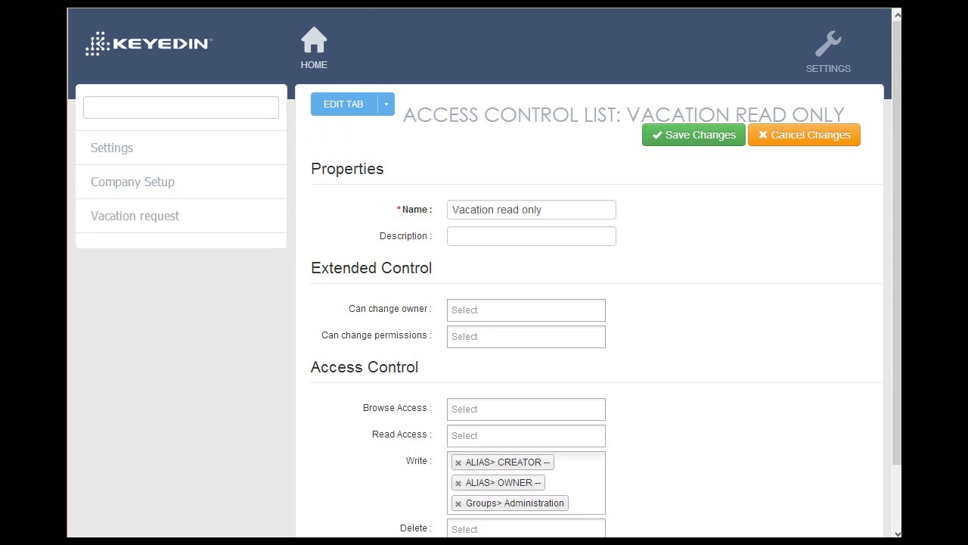
- Grant the test user read access on the Vacation read only list
scroll(484, 303, "down", 2)
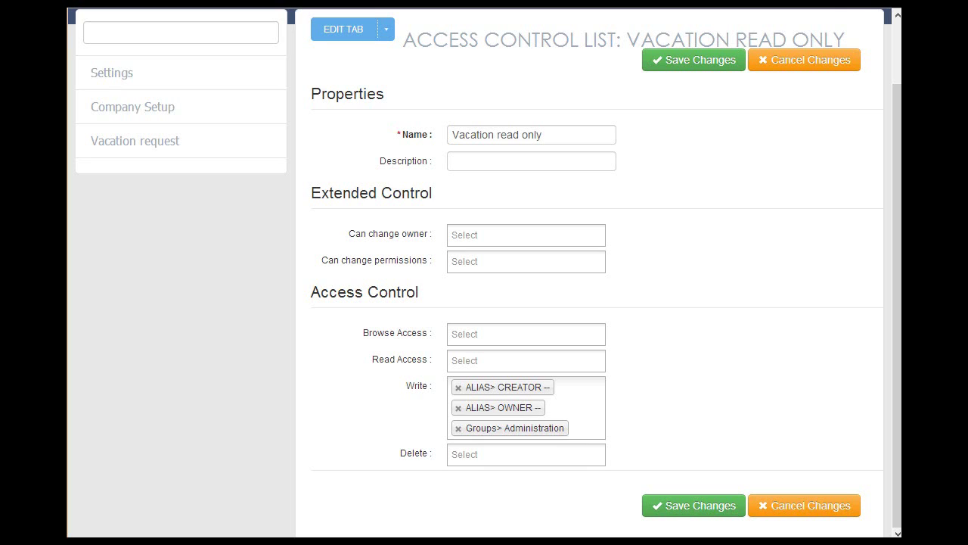
left_click(526, 360)
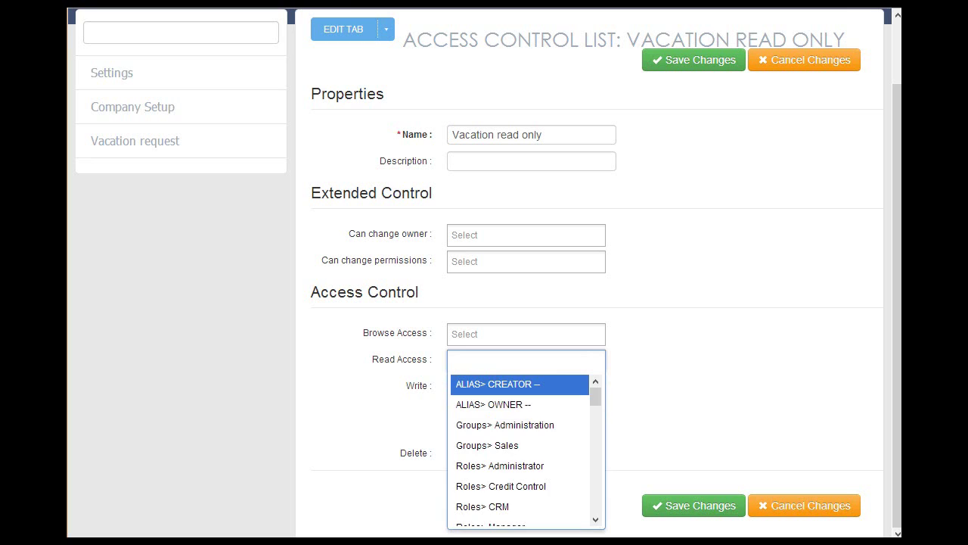
type("test")
key("Return")
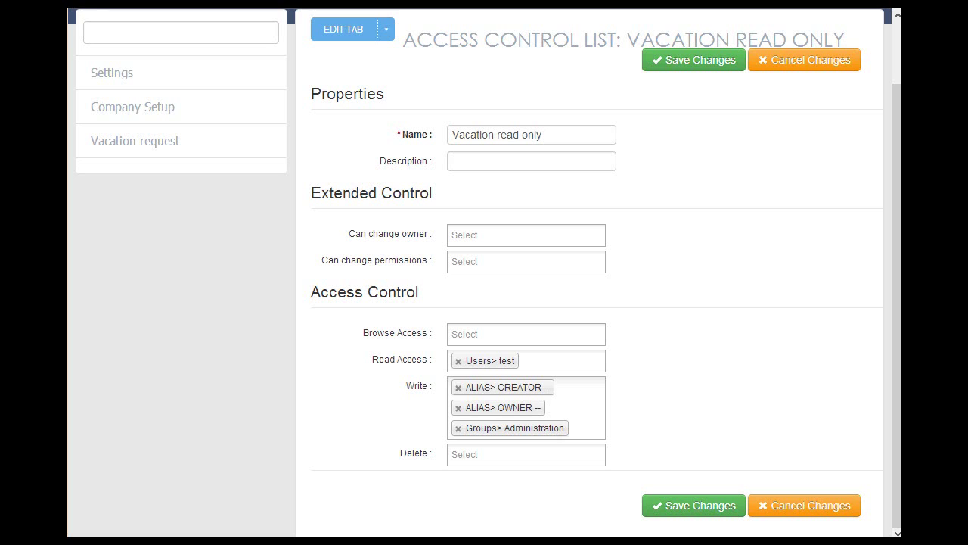
scroll(484, 272, "up", 2)
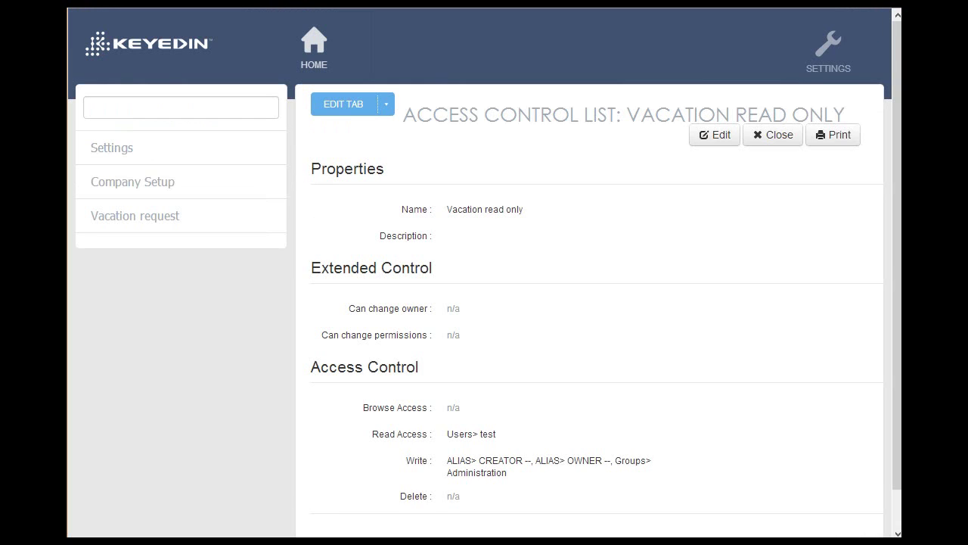
scroll(484, 302, "down", 1)
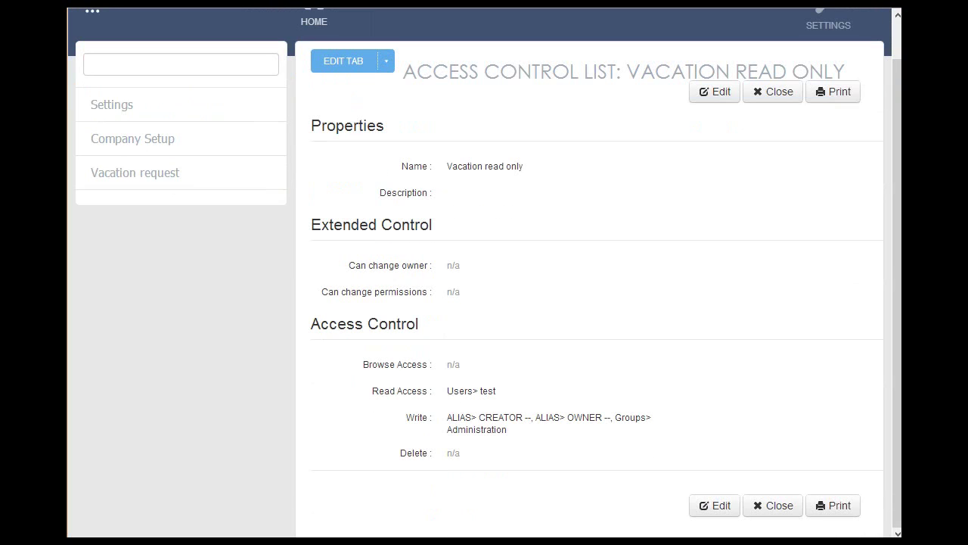
scroll(484, 303, "up", 1)
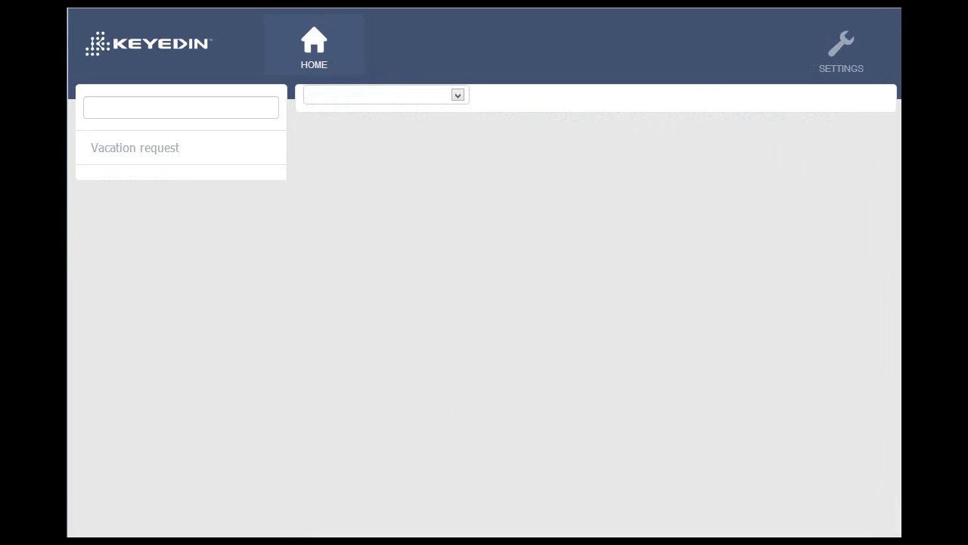
- Save a vacation request 'test request' starting 7/31/2013 for 3 days
left_click(134, 147)
left_click(143, 206)
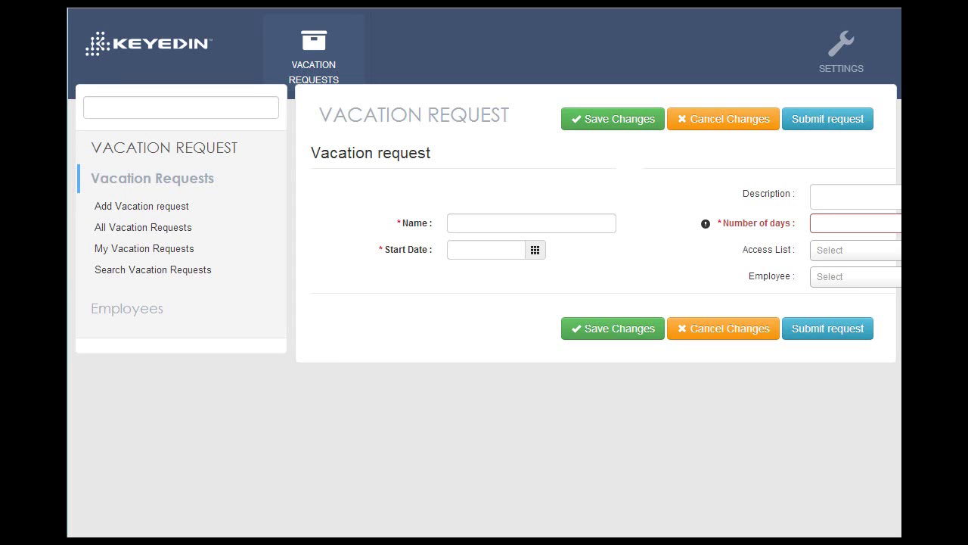
left_click(503, 223)
type("test request")
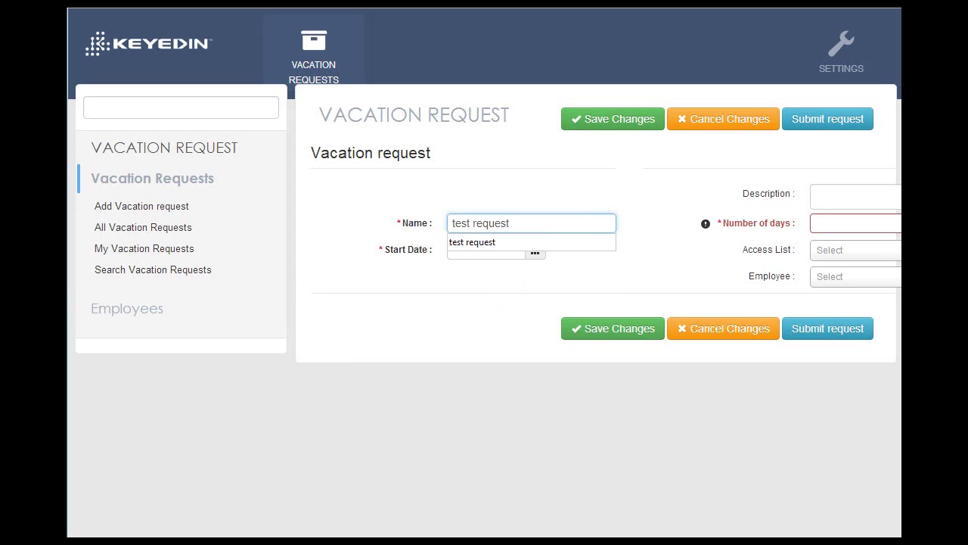
left_click(534, 252)
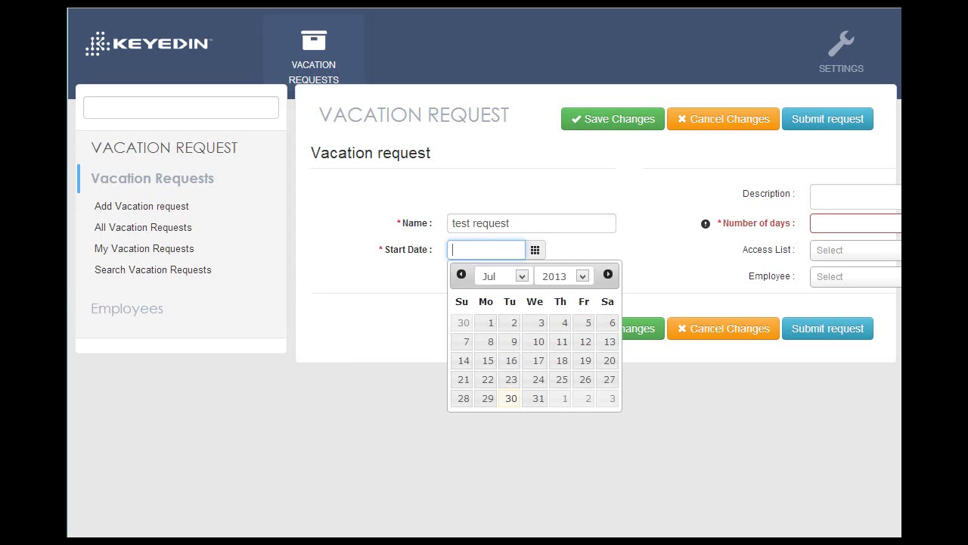
left_click(535, 398)
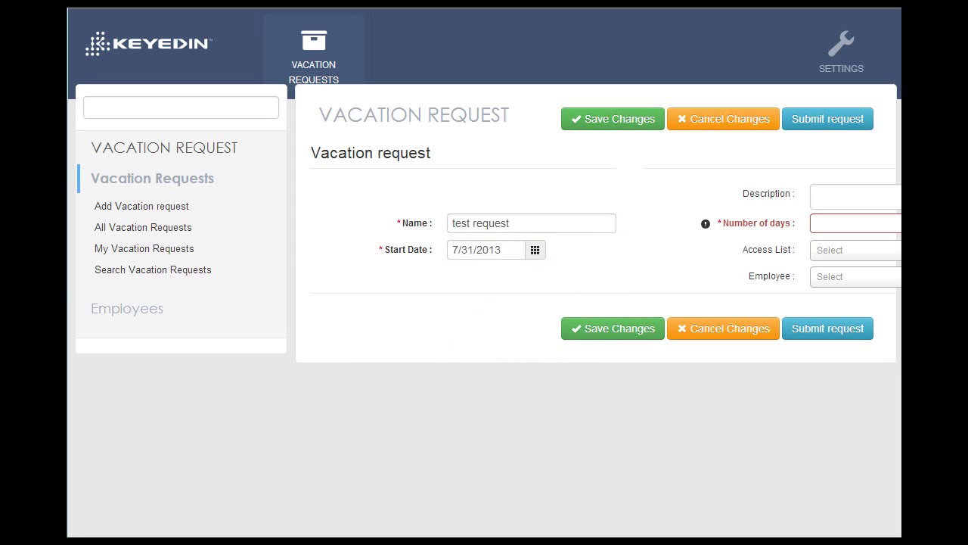
left_click(855, 223)
type("3")
key("Tab")
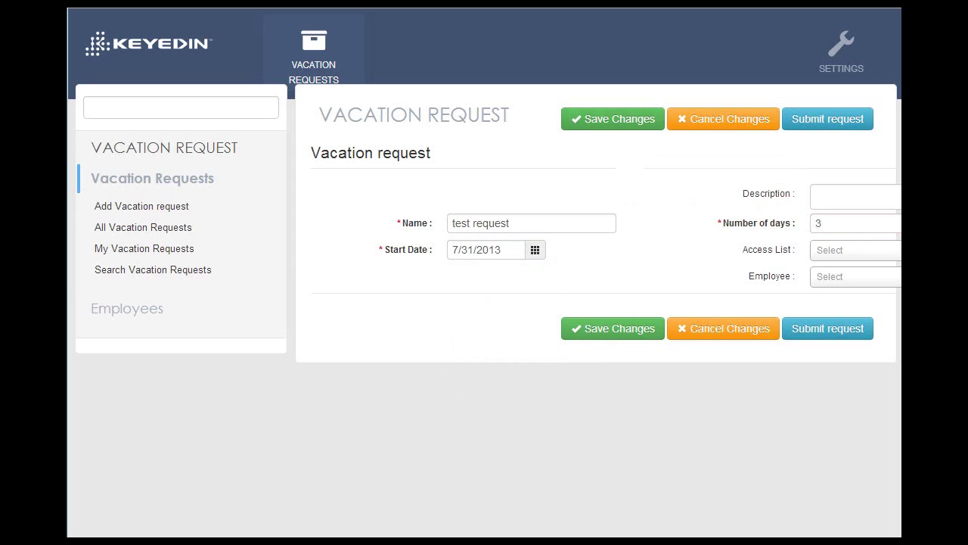
left_click(613, 119)
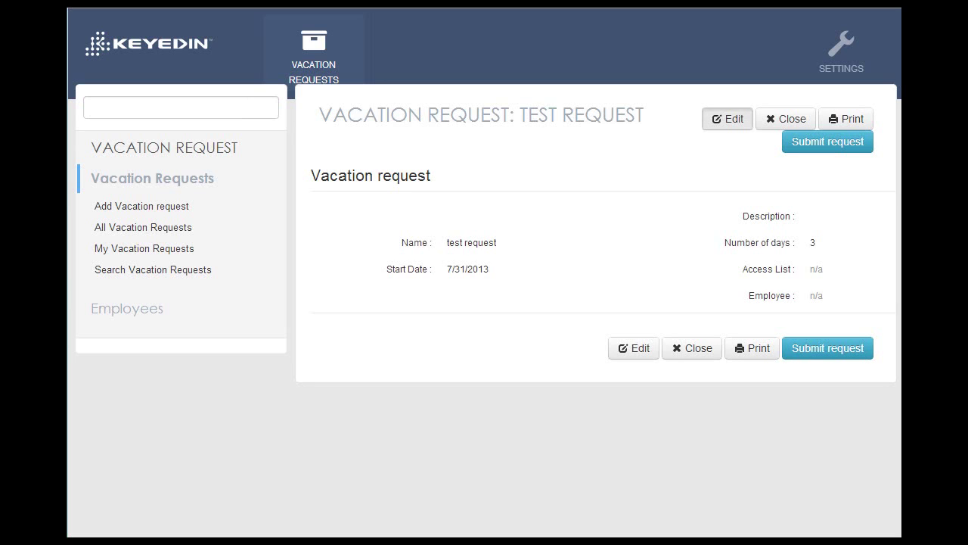
- Set test request's Access List to Vacation read only, then highlight that value
left_click(727, 119)
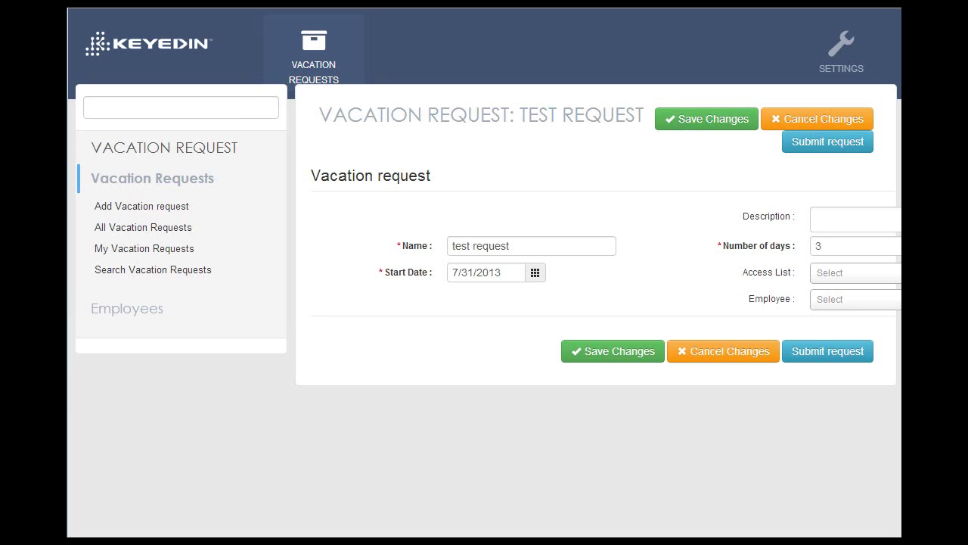
left_click(858, 273)
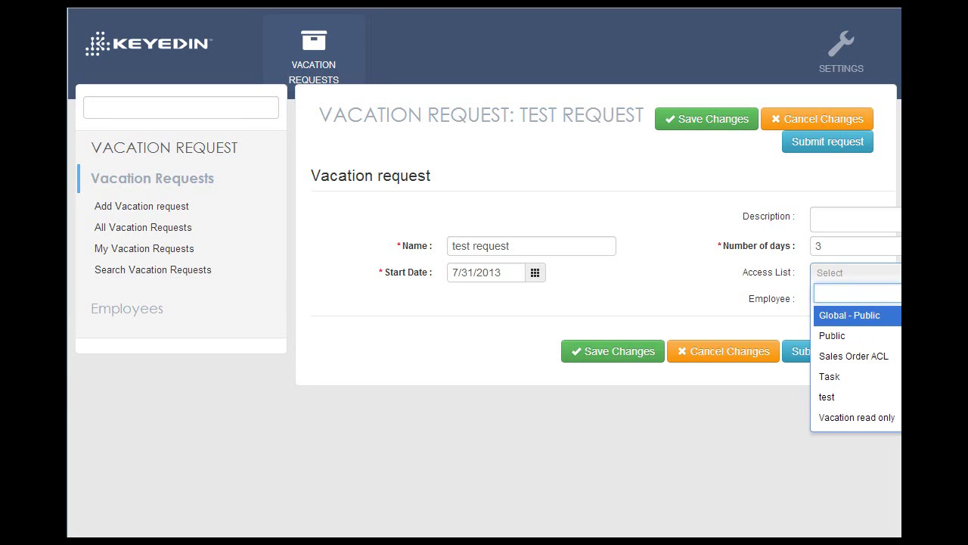
left_click(857, 418)
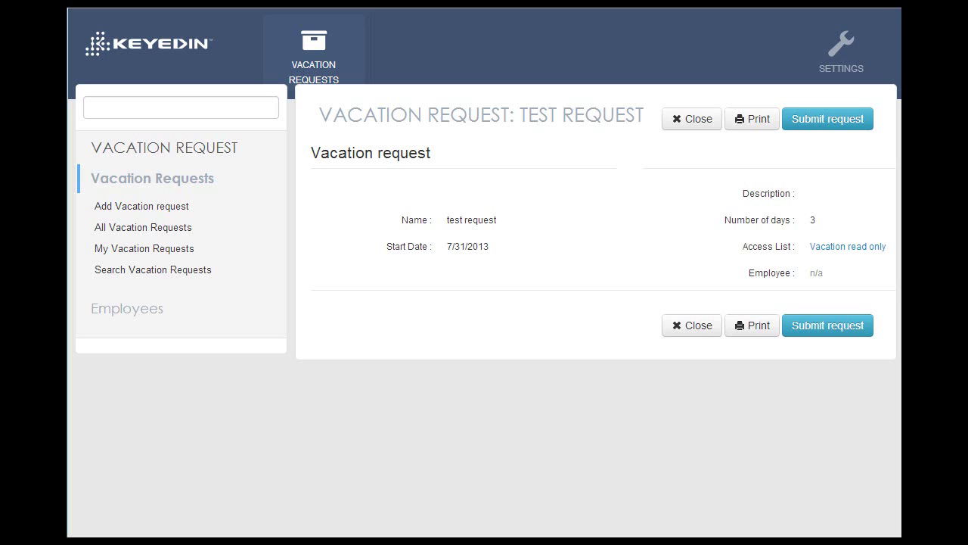
left_click_drag(741, 245, 887, 246)
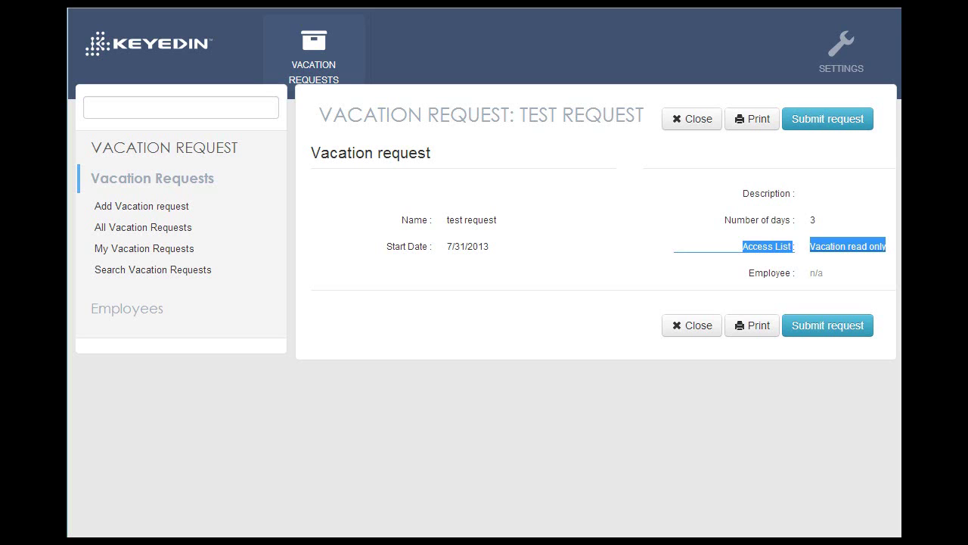